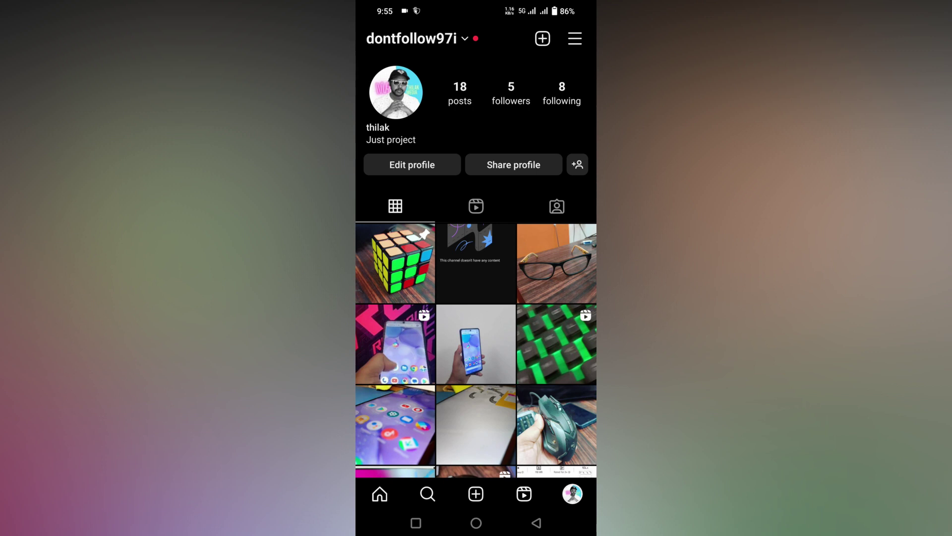
- Open the profile's list of eight followed accounts and scroll it slightly
{"action": "left_click", "coordinate": [562, 94]}
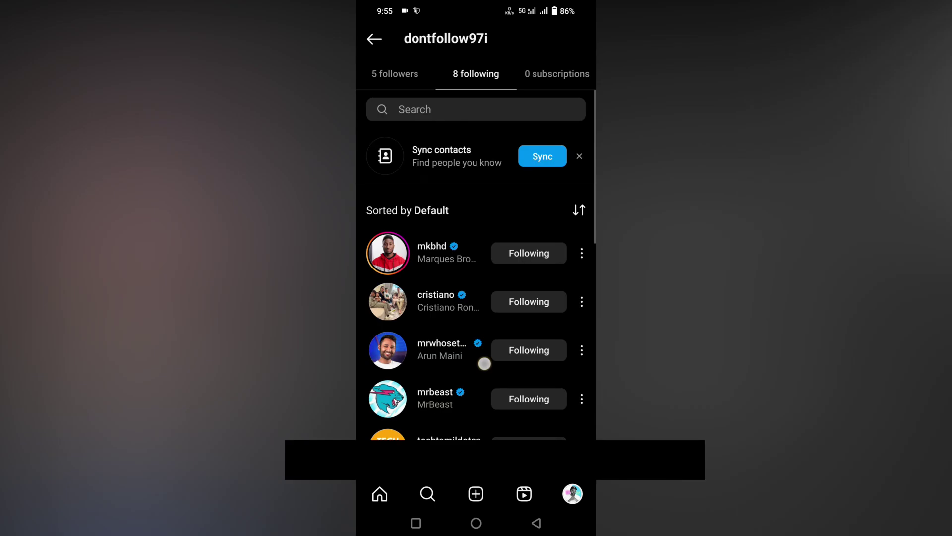
{"action": "left_click_drag", "start_coordinate": [484, 364], "coordinate": [484, 298]}
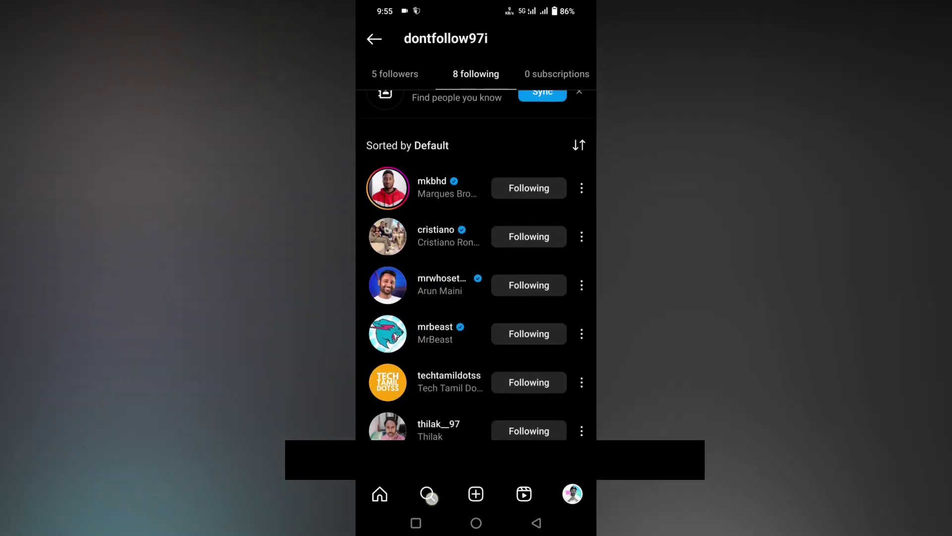
- Search for 'techmademe' and open its blocked profile from the results
{"action": "left_click", "coordinate": [428, 495]}
{"action": "left_click", "coordinate": [487, 39]}
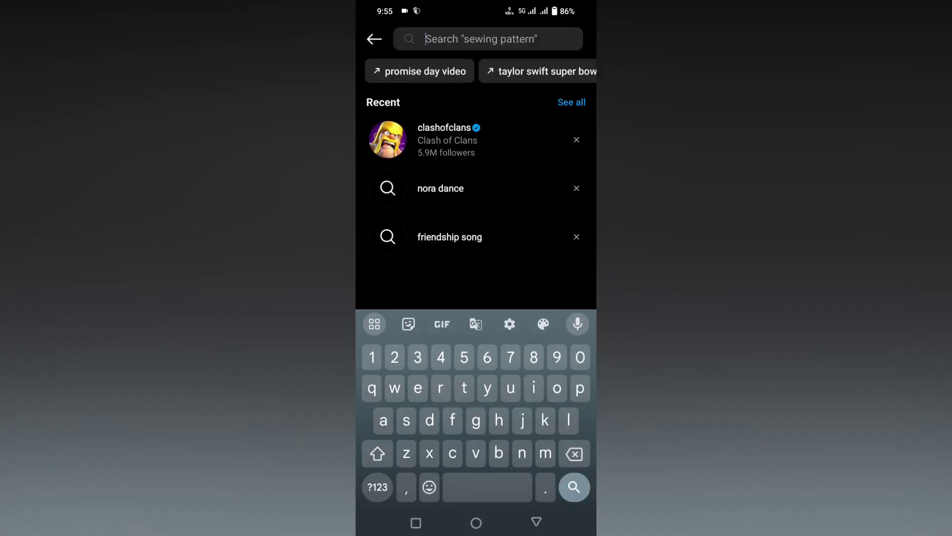
{"action": "type", "text": "tec"}
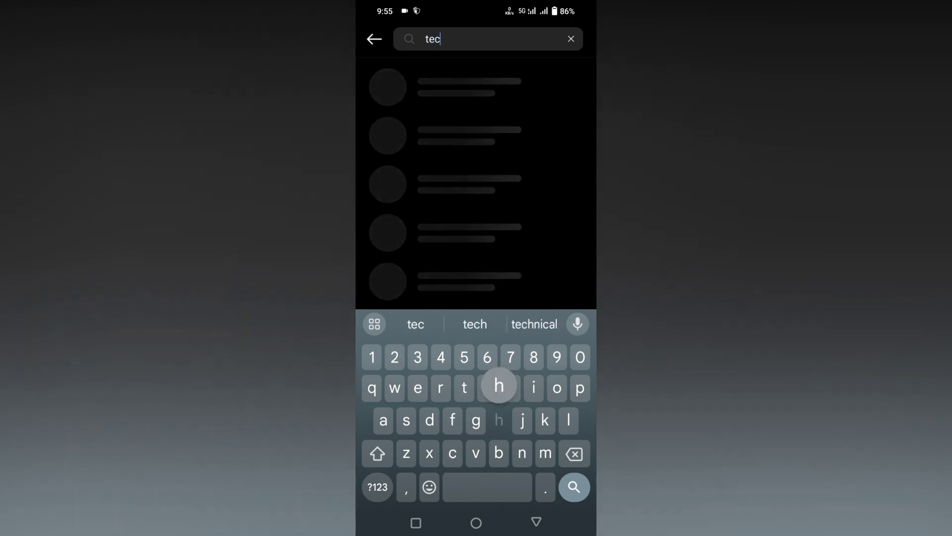
{"action": "type", "text": "hma"}
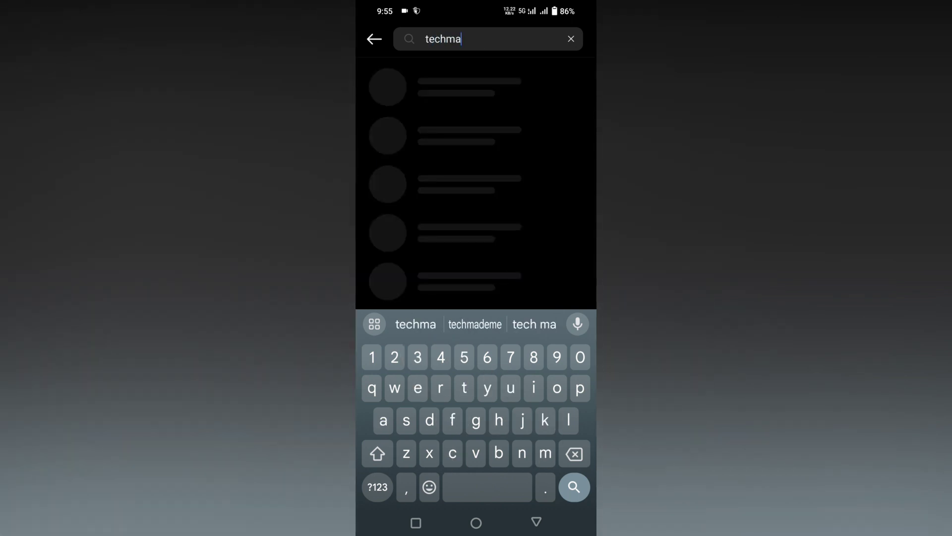
{"action": "type", "text": "deme"}
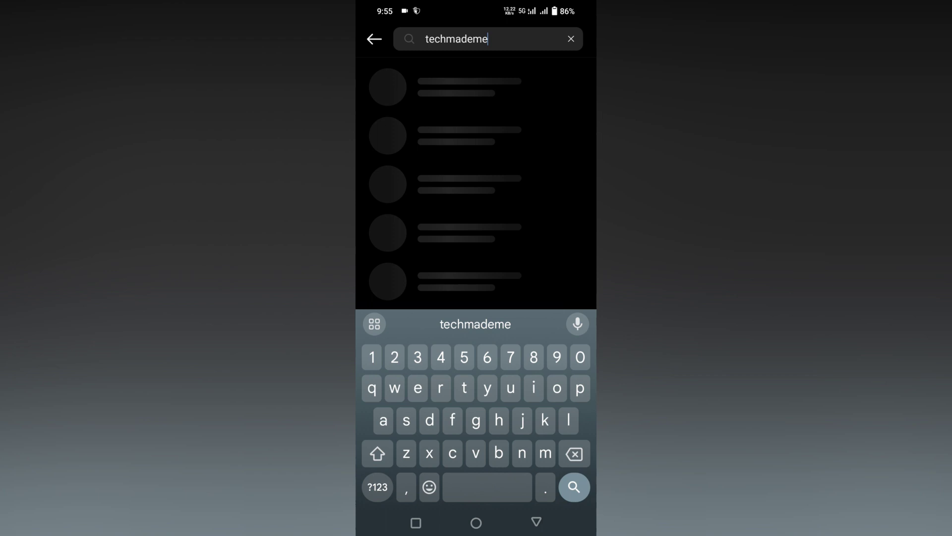
{"action": "left_click", "coordinate": [447, 280]}
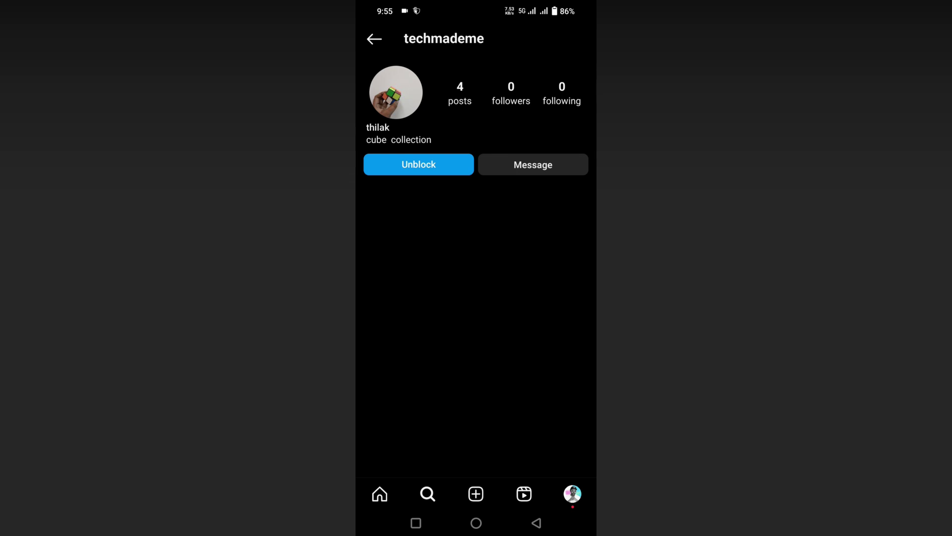
- Unblock techmademe, confirm the unblock, and dismiss the notice
{"action": "left_click", "coordinate": [470, 251]}
{"action": "left_click", "coordinate": [418, 165]}
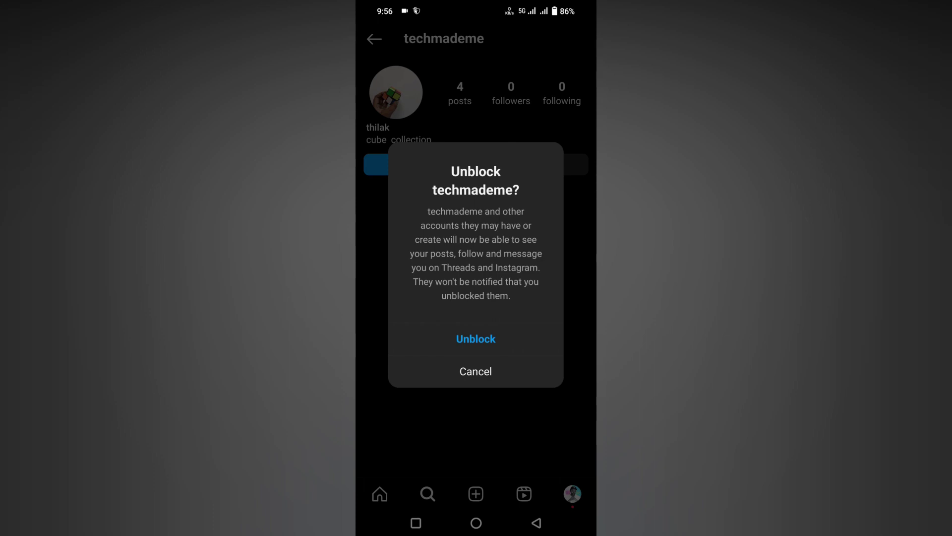
{"action": "left_click", "coordinate": [538, 338]}
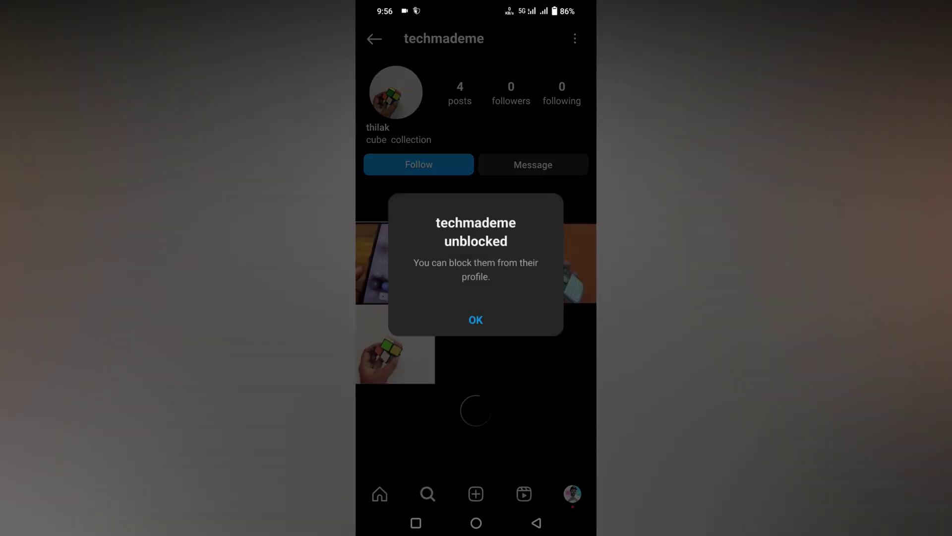
{"action": "left_click", "coordinate": [531, 324]}
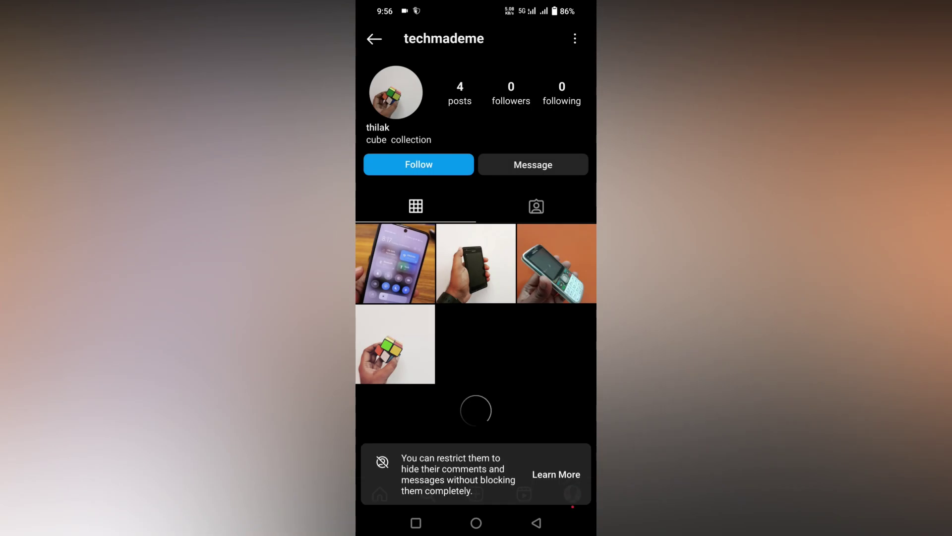
{"action": "left_click_drag", "start_coordinate": [476, 261], "coordinate": [476, 409]}
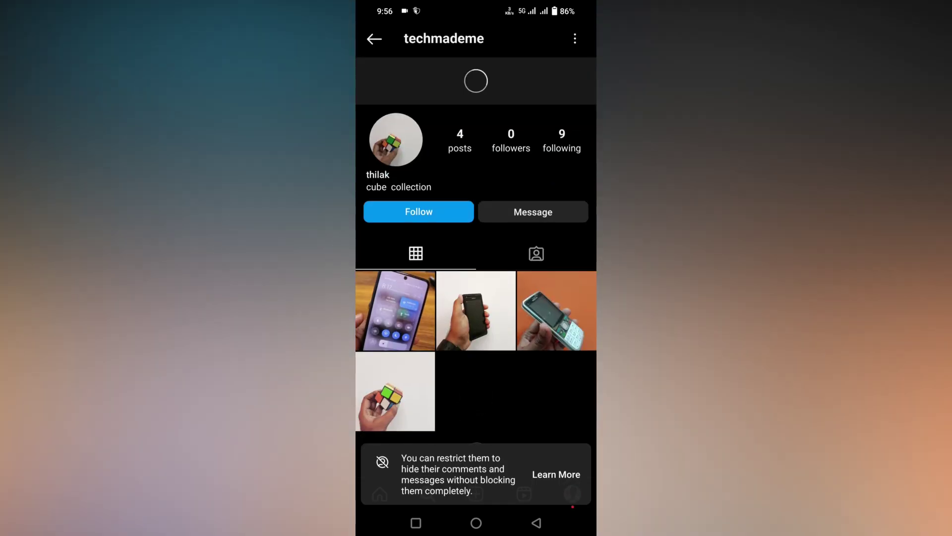